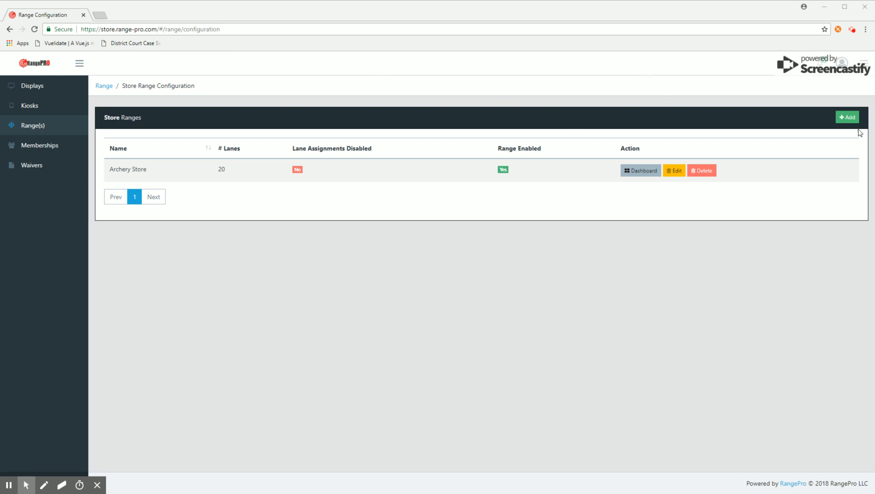
Start a new store range named "Test" with 10 lanes and the terminology "Lanes".
{"action": "left_click", "coordinate": [844, 120]}
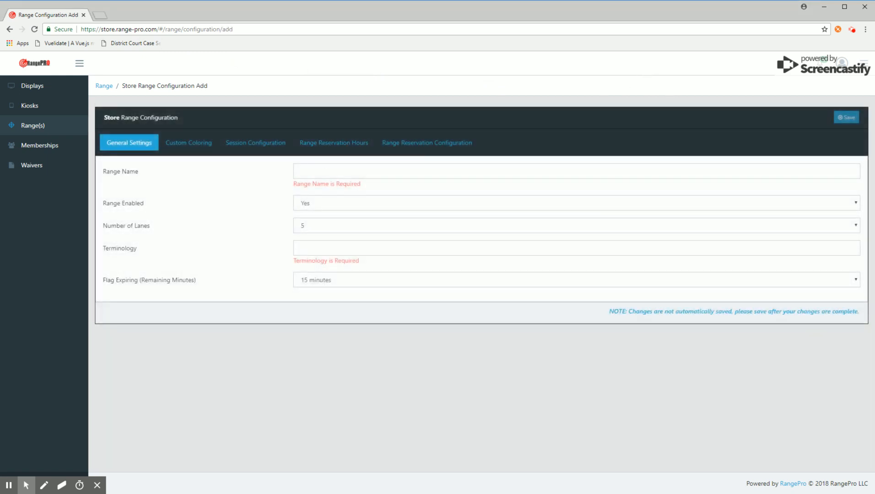
{"action": "type", "text": "Test"}
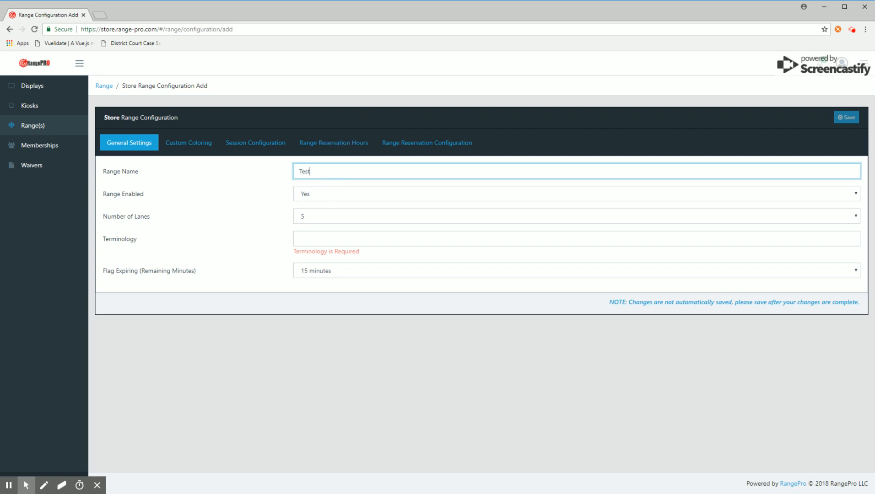
{"action": "left_click", "coordinate": [317, 194]}
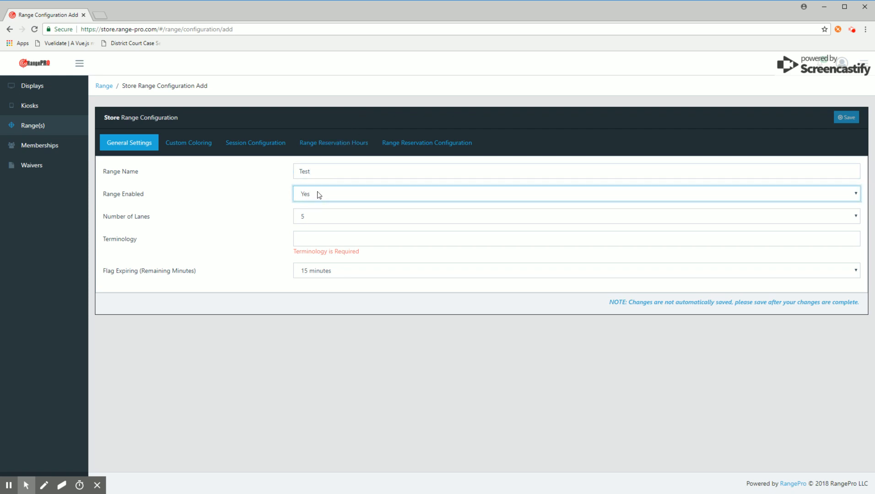
{"action": "left_click", "coordinate": [340, 217]}
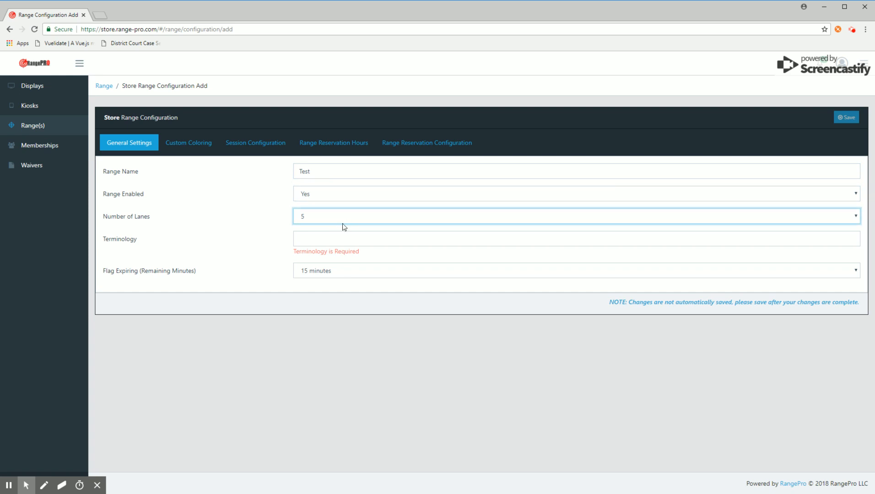
{"action": "type", "text": "10"}
{"action": "left_click", "coordinate": [365, 236]}
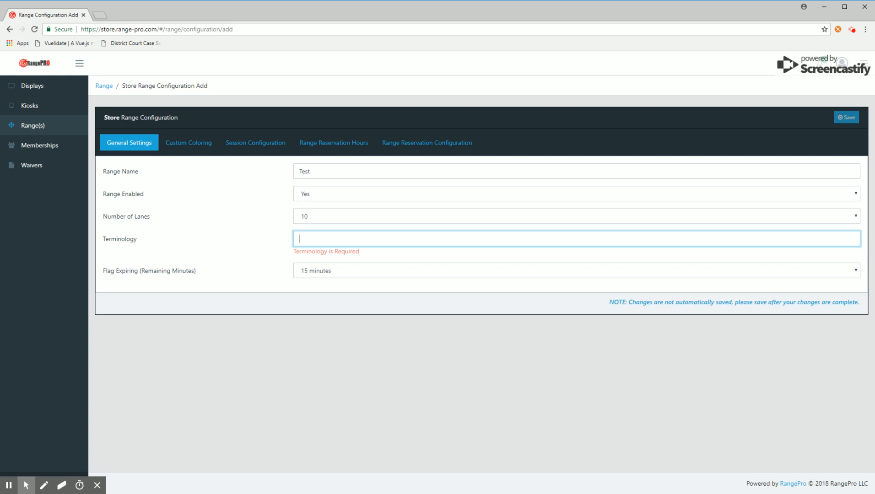
{"action": "type", "text": "Lanes"}
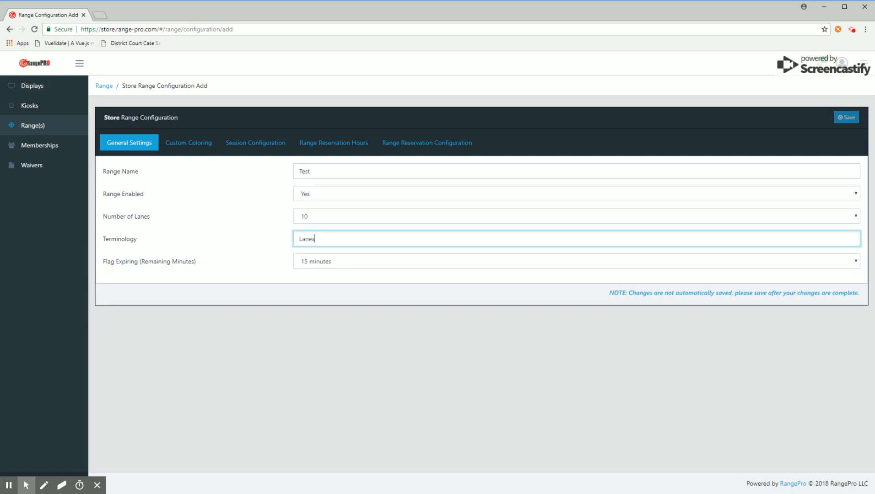
{"action": "left_click", "coordinate": [361, 261]}
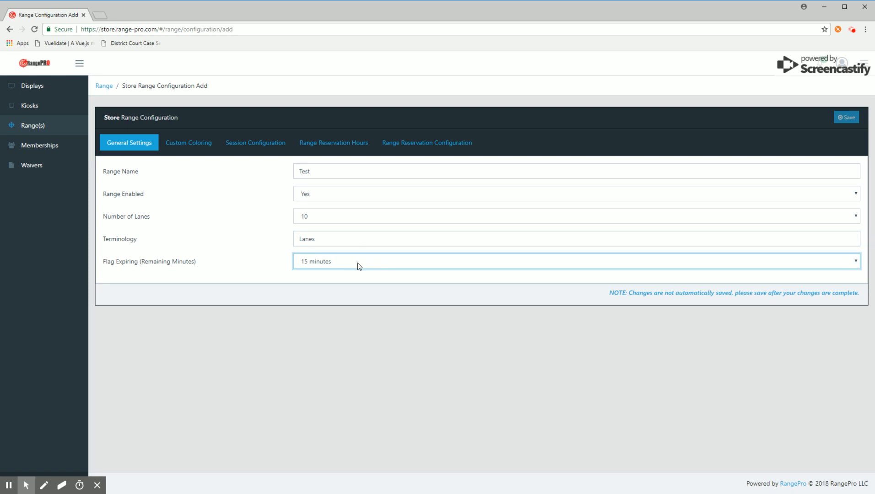
Set the range's custom lane expiring text color to black.
{"action": "left_click", "coordinate": [198, 145]}
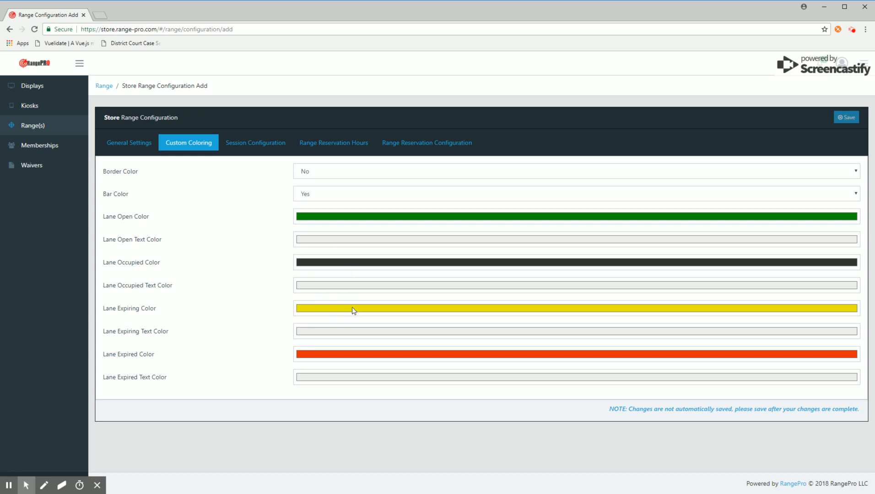
{"action": "left_click", "coordinate": [341, 334]}
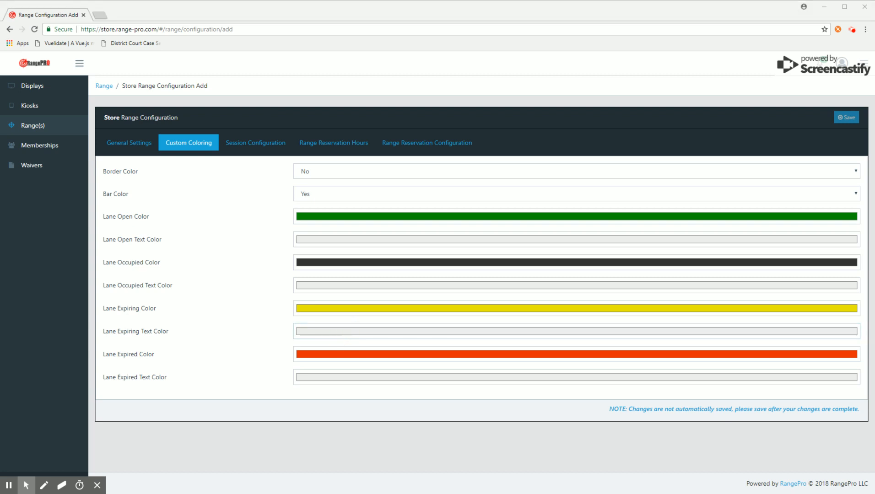
{"action": "left_click", "coordinate": [24, 153]}
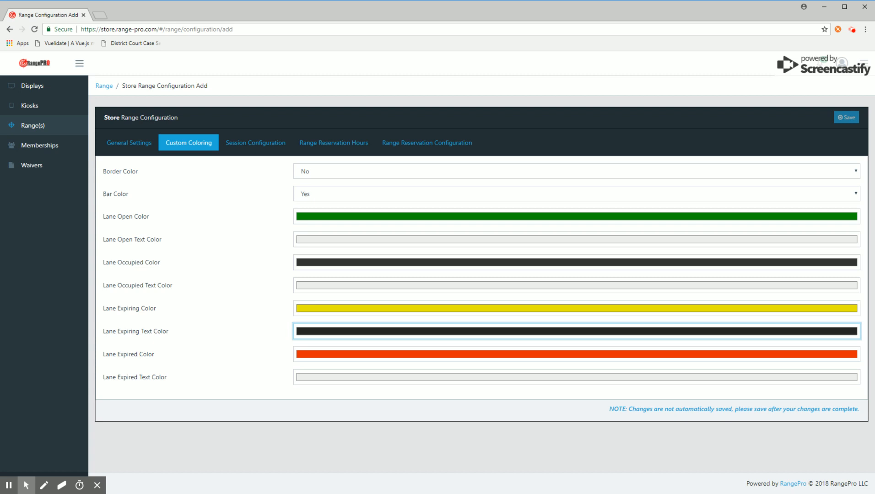
{"action": "left_click", "coordinate": [204, 212]}
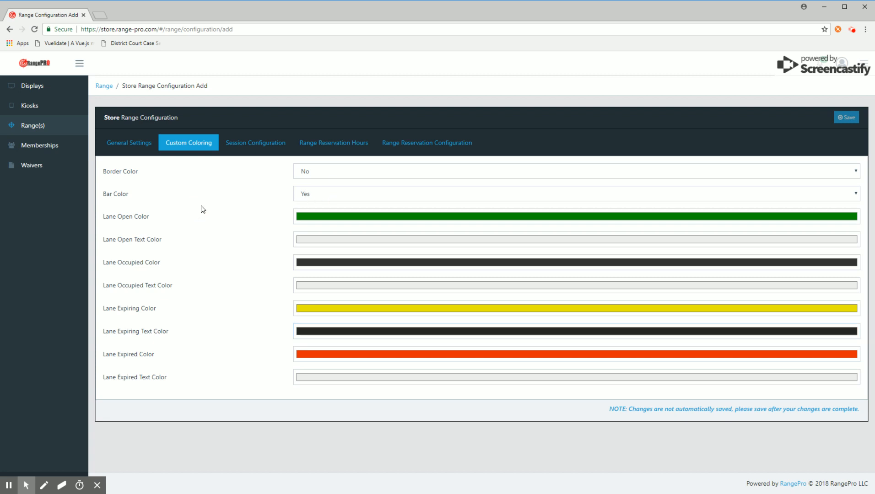
Add a default session type named "Walk-In" with the legend "WI" and save it.
{"action": "left_click", "coordinate": [249, 144]}
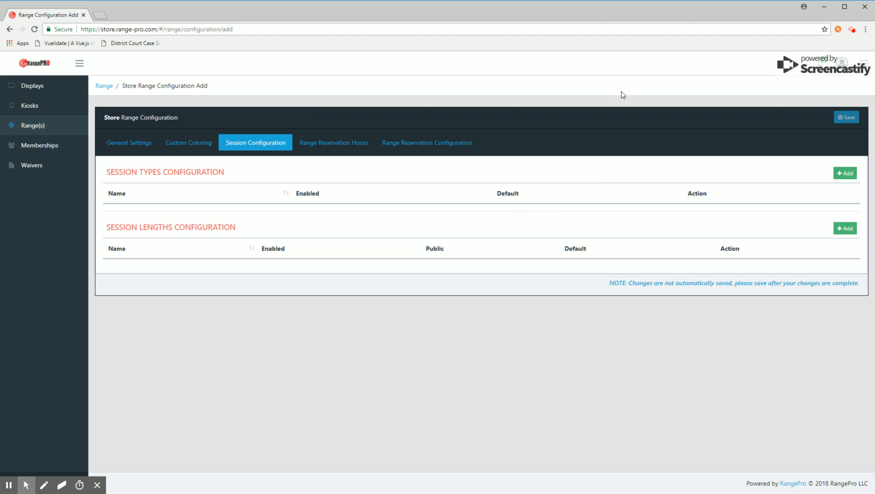
{"action": "left_click", "coordinate": [841, 178]}
{"action": "left_click", "coordinate": [845, 173]}
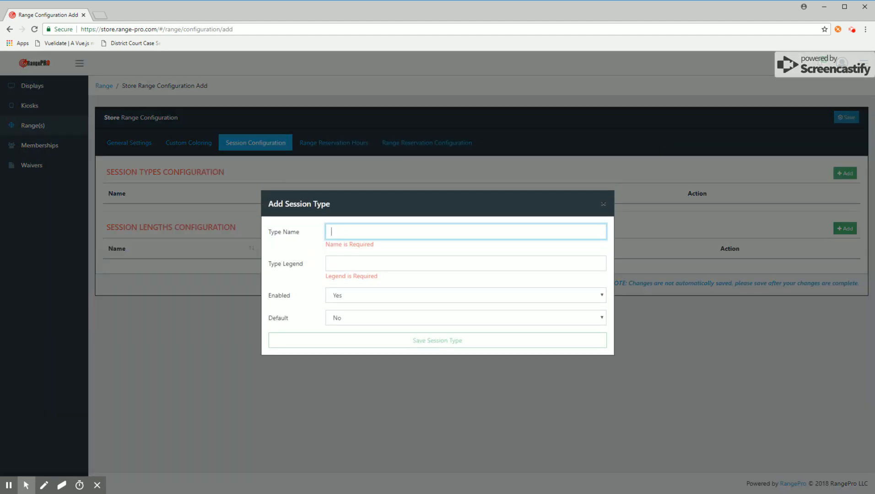
{"action": "type", "text": "Walk-In"}
{"action": "key", "text": "Tab"}
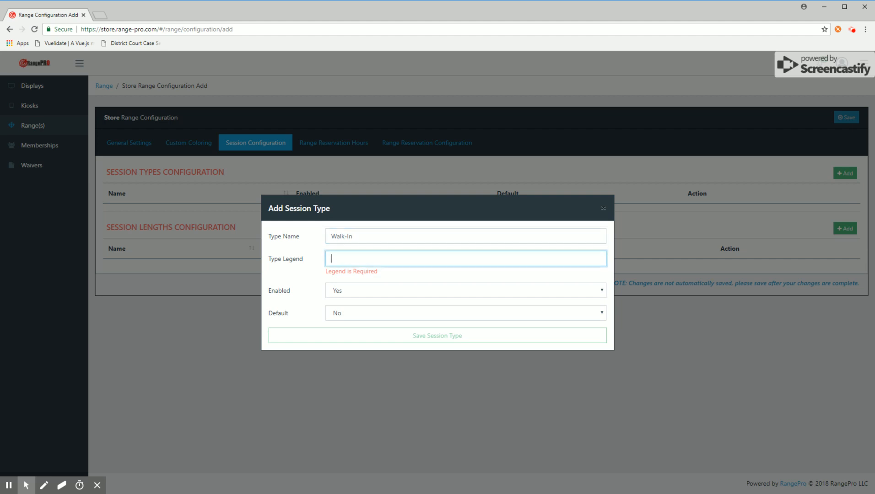
{"action": "type", "text": "WI"}
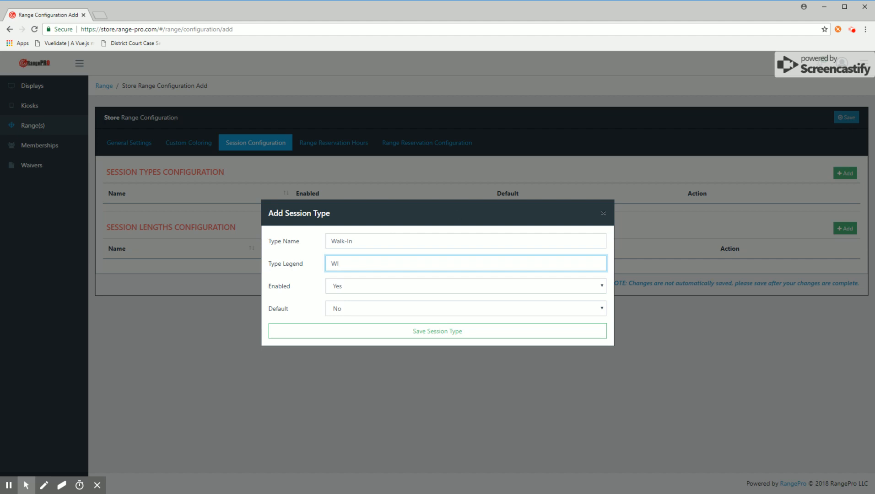
{"action": "left_click", "coordinate": [364, 308]}
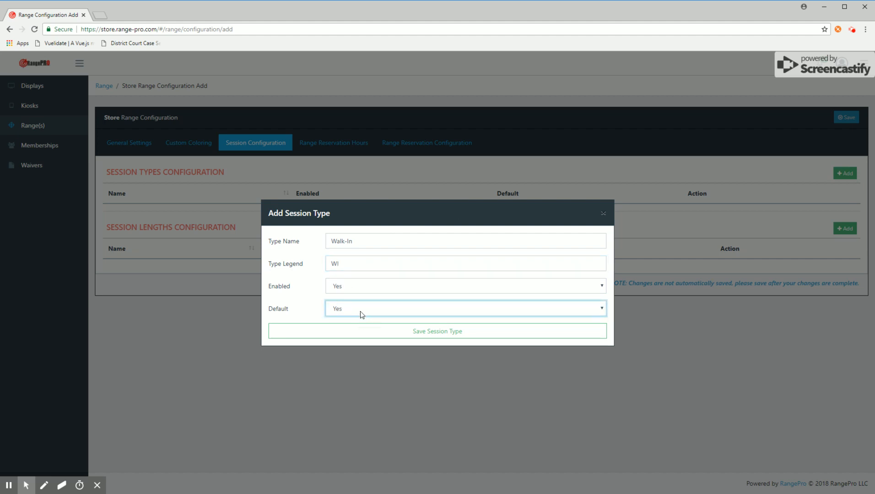
{"action": "left_click", "coordinate": [420, 334]}
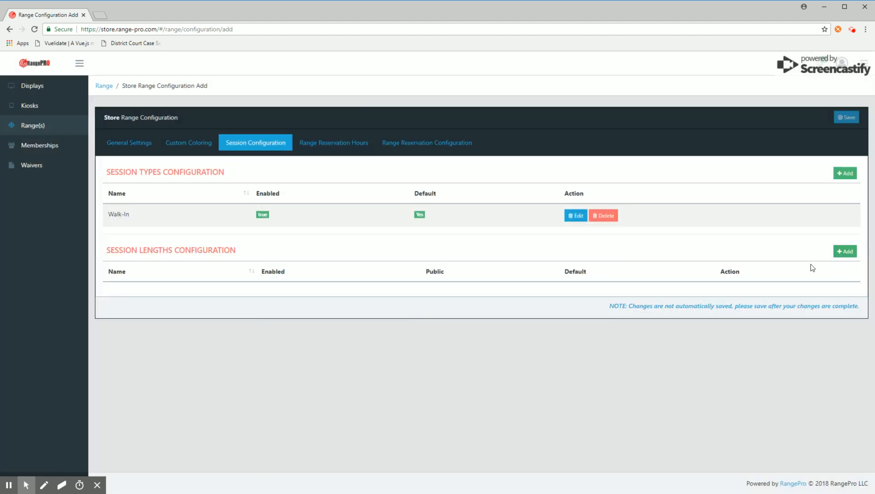
Start a new default session length named "1 Hour" with the display text "1HR".
{"action": "left_click", "coordinate": [845, 252]}
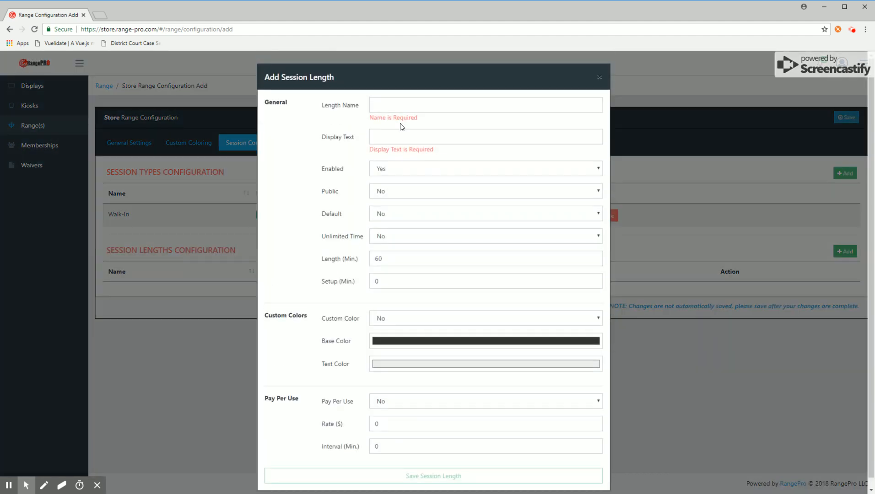
{"action": "type", "text": "1 Hour"}
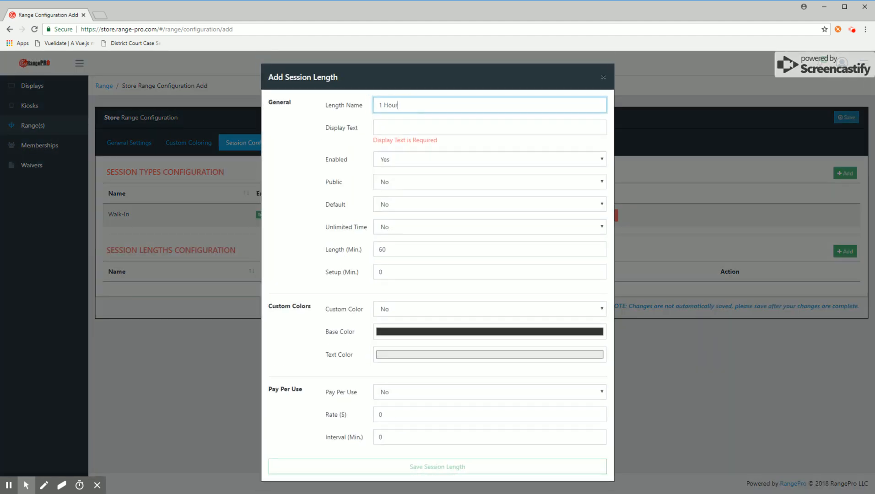
{"action": "key", "text": "Tab"}
{"action": "type", "text": "1HR"}
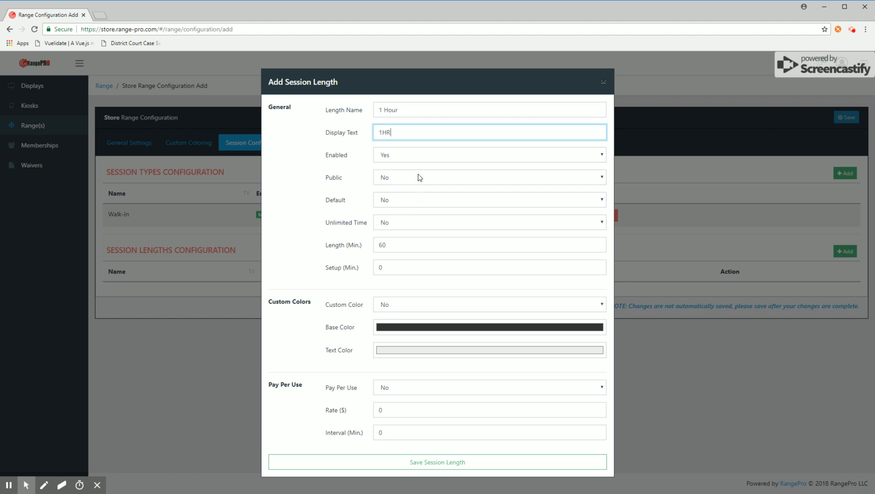
{"action": "left_click", "coordinate": [411, 200]}
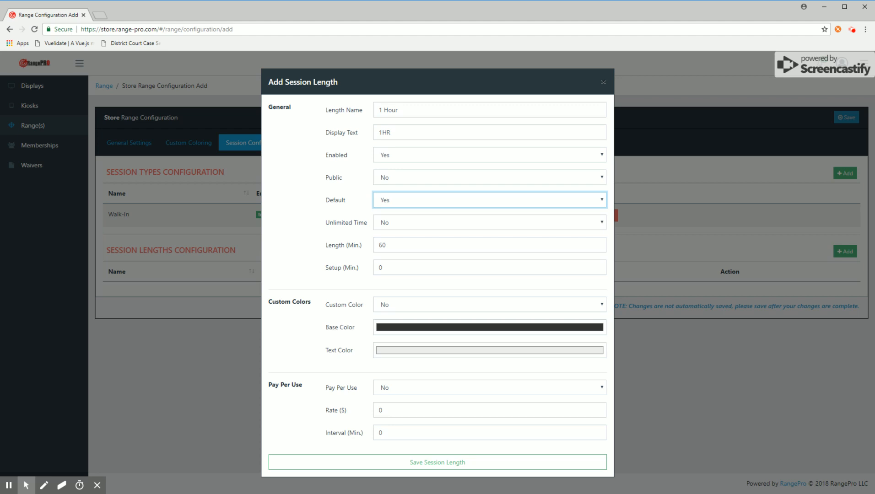
{"action": "left_click", "coordinate": [388, 246]}
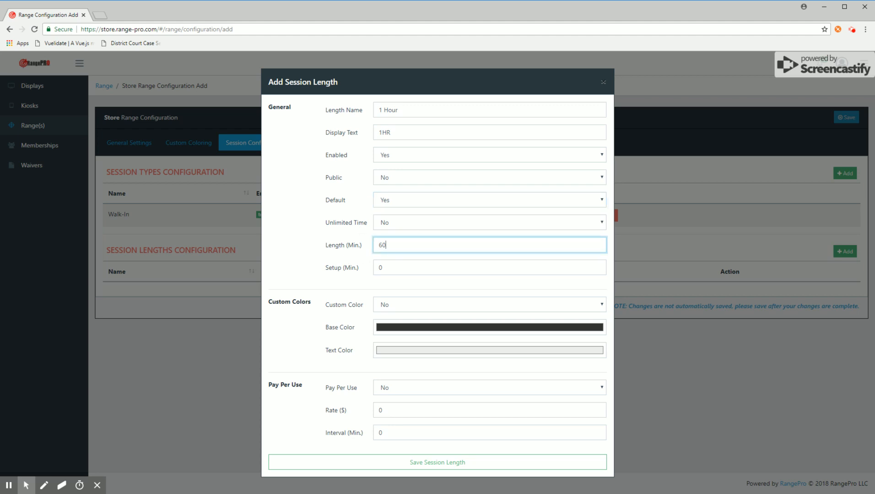
Try a setup time of 12 minutes for the session length and reset it to 0.
{"action": "left_click", "coordinate": [403, 270]}
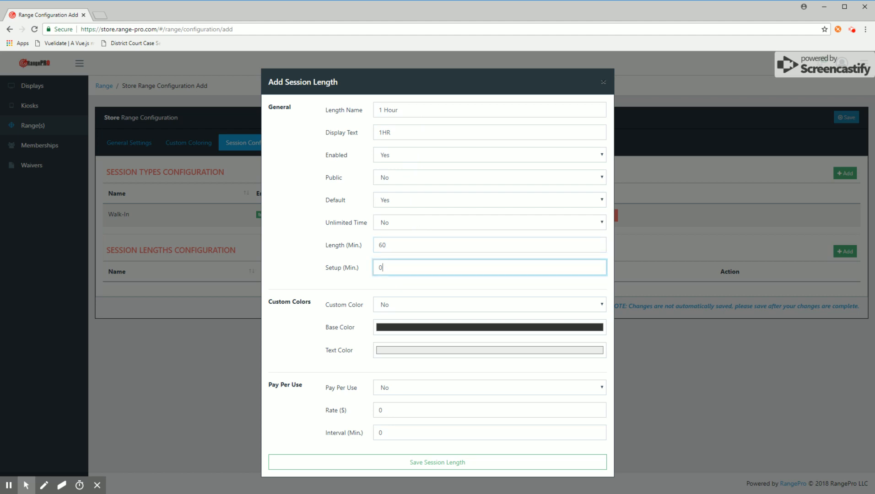
{"action": "type", "text": "12"}
{"action": "double_click", "coordinate": [383, 268]}
Enable pay per use for the session length with a $13 rate and a 60-minute interval.
{"action": "left_click", "coordinate": [403, 387]}
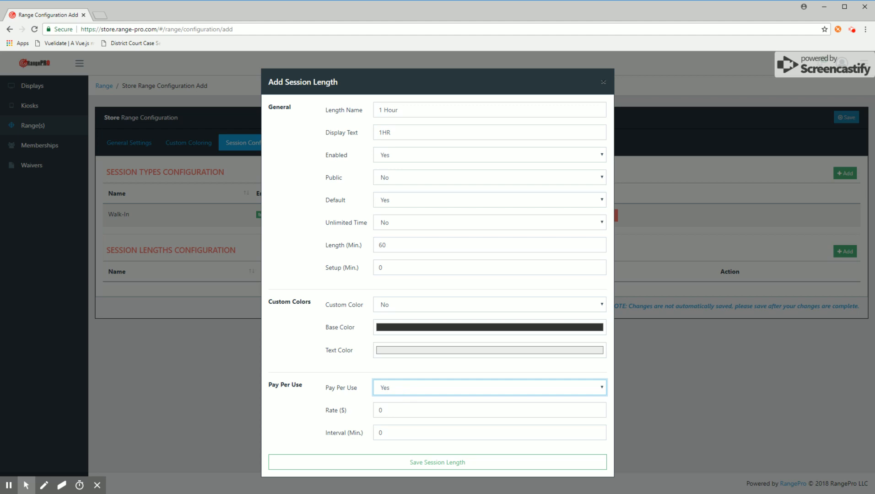
{"action": "key", "text": "Tab"}
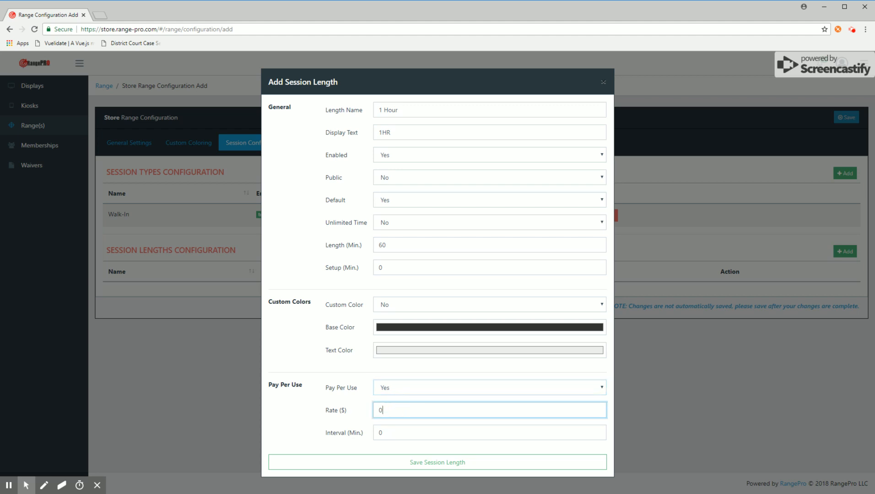
{"action": "type", "text": "13"}
{"action": "key", "text": "Tab"}
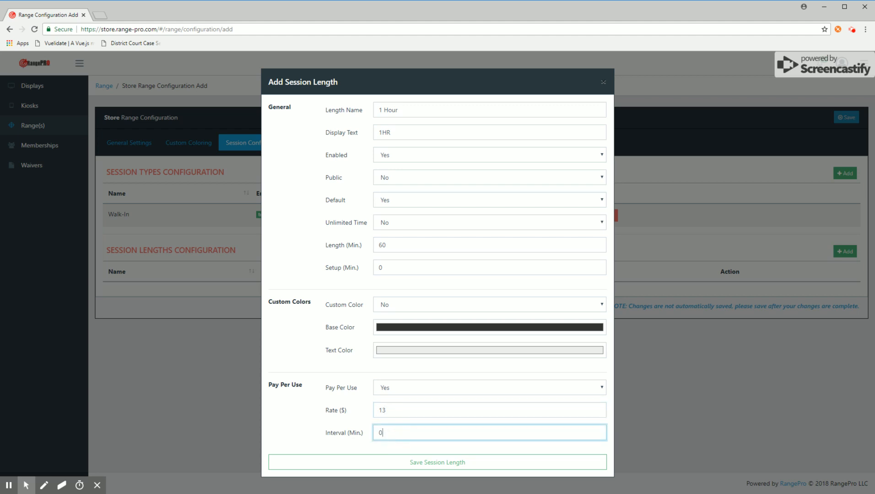
{"action": "type", "text": "60"}
Turn off pay per use, reset its rate and interval to 0, and save the session length.
{"action": "left_click", "coordinate": [409, 387]}
{"action": "key", "text": "Down"}
{"action": "left_click", "coordinate": [361, 414]}
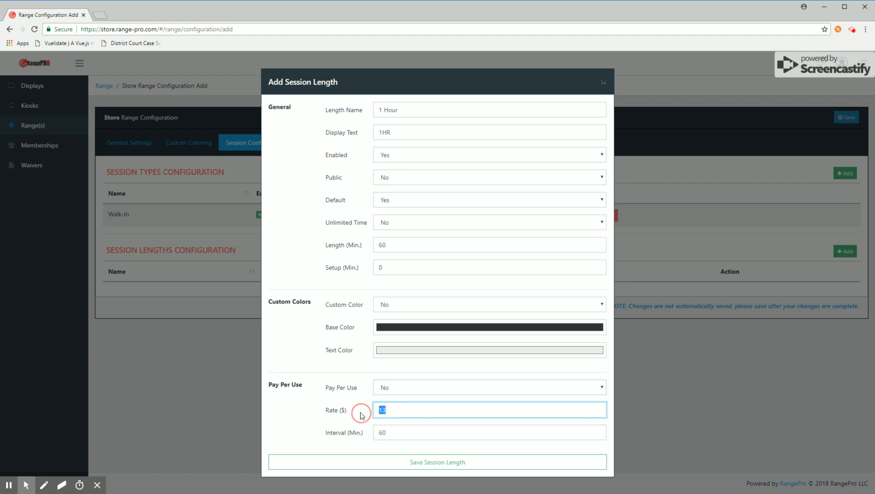
{"action": "type", "text": "0"}
{"action": "left_click", "coordinate": [379, 432]}
{"action": "type", "text": "0"}
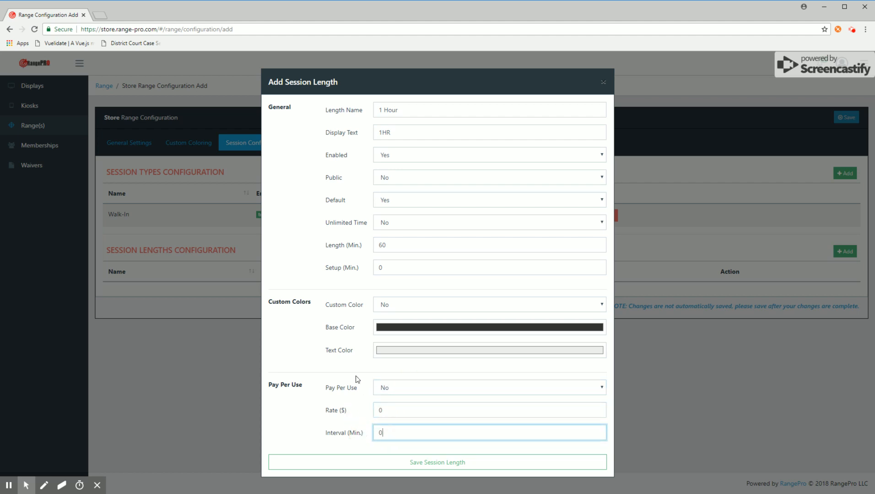
{"action": "left_click", "coordinate": [436, 462]}
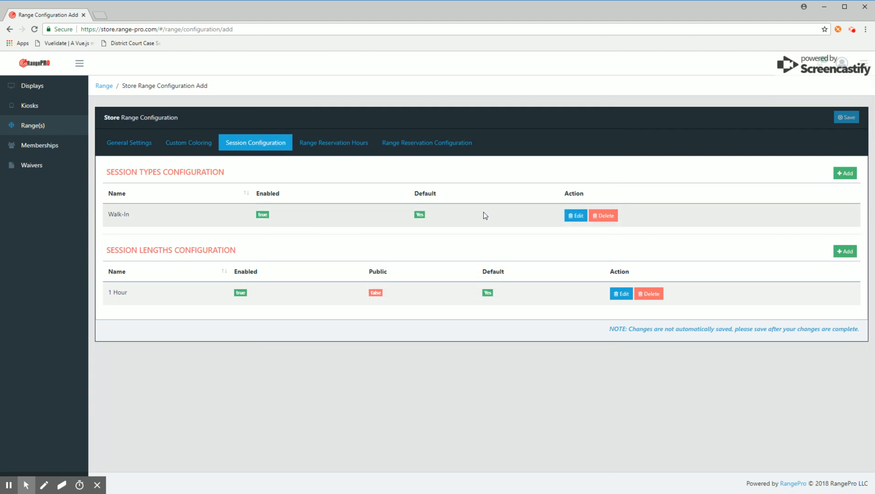
Add Sunday reservation hours from 08:00 AM to 06:00 PM to the range and save the time range.
{"action": "left_click", "coordinate": [350, 144]}
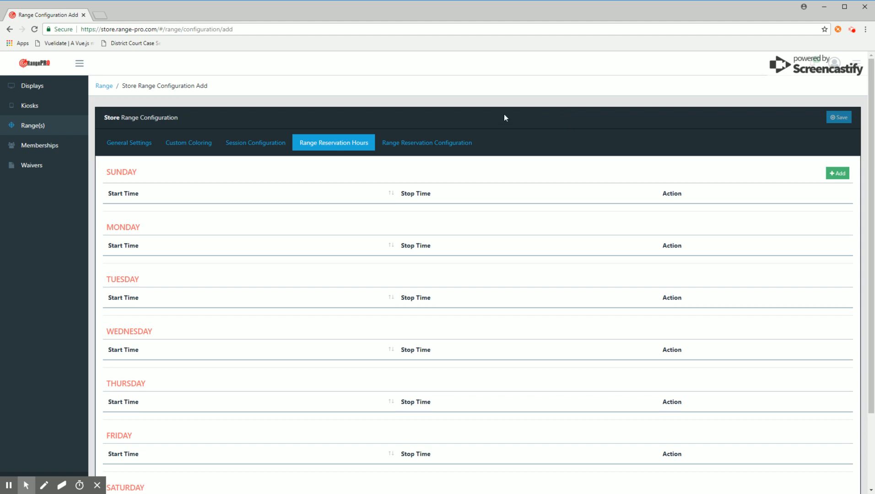
{"action": "scroll", "coordinate": [504, 117], "scroll_direction": "down", "scroll_amount": 2}
{"action": "scroll", "coordinate": [504, 117], "scroll_direction": "up", "scroll_amount": 2}
{"action": "left_click", "coordinate": [837, 173]}
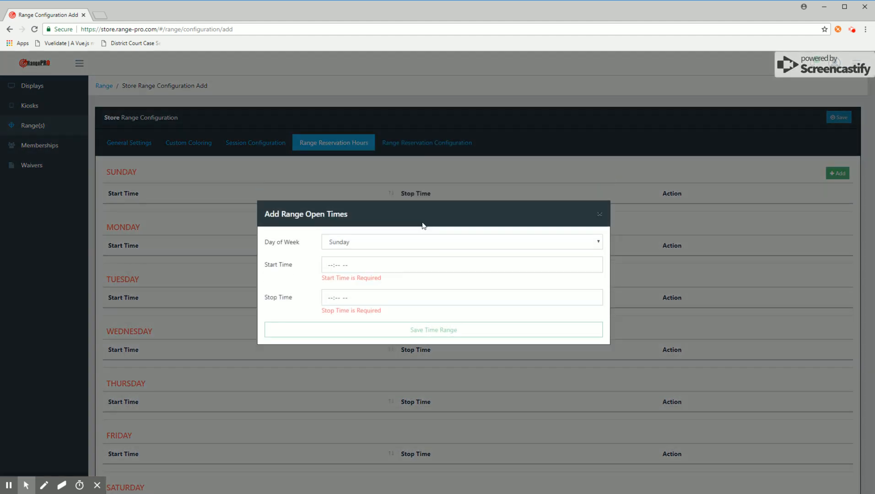
{"action": "left_click", "coordinate": [331, 265]}
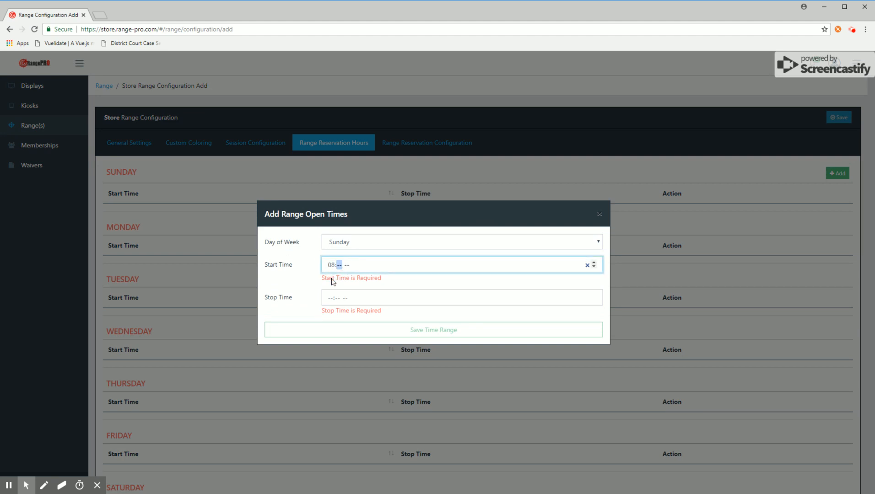
{"action": "type", "text": "800a"}
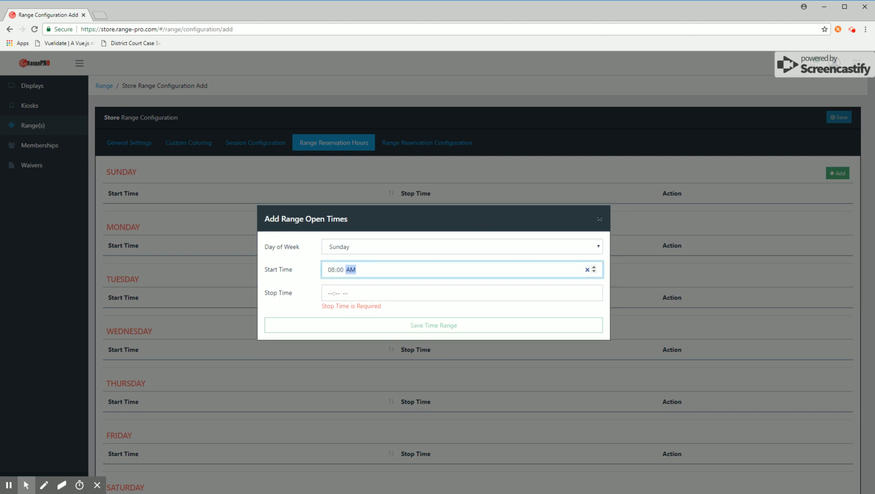
{"action": "key", "text": "Tab"}
{"action": "type", "text": "6"}
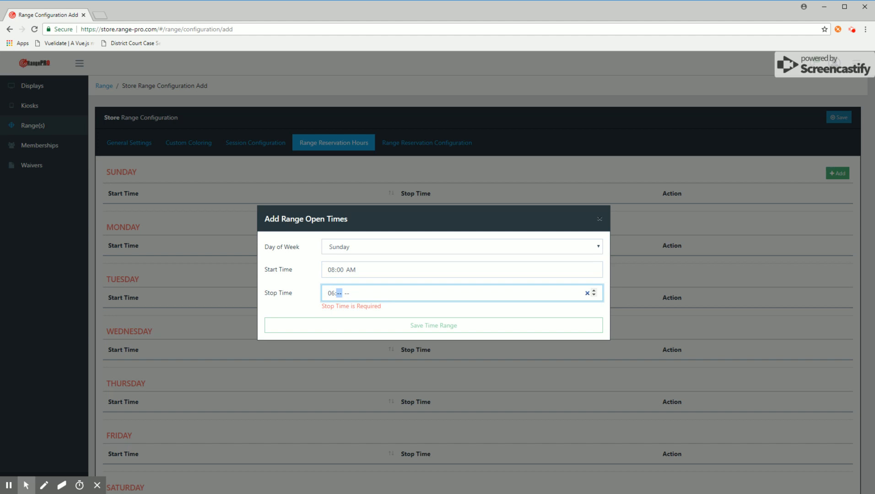
{"action": "type", "text": "00p"}
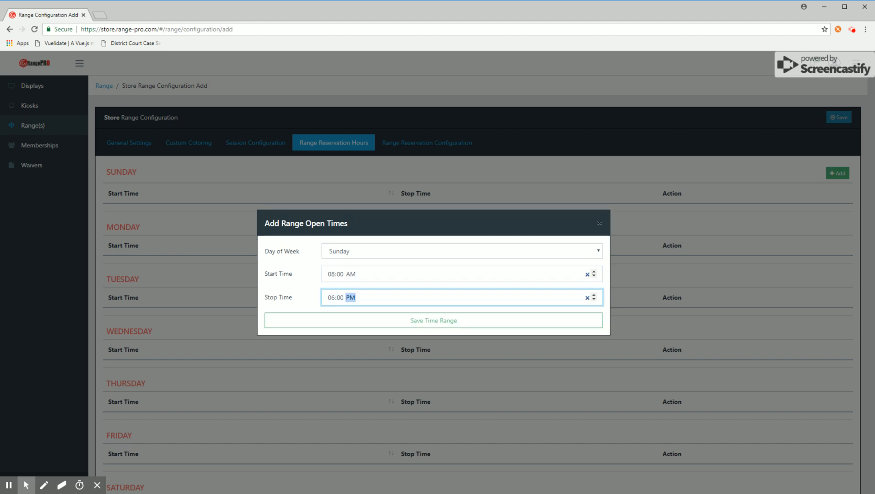
{"action": "left_click", "coordinate": [414, 321]}
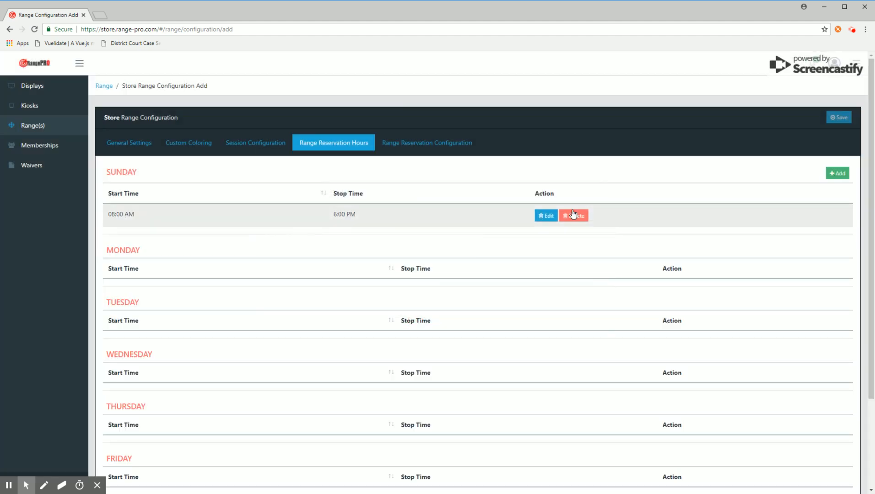
Add Monday reservation hours from 08:00 AM to 06:00 PM and save the time range.
{"action": "left_click", "coordinate": [832, 167]}
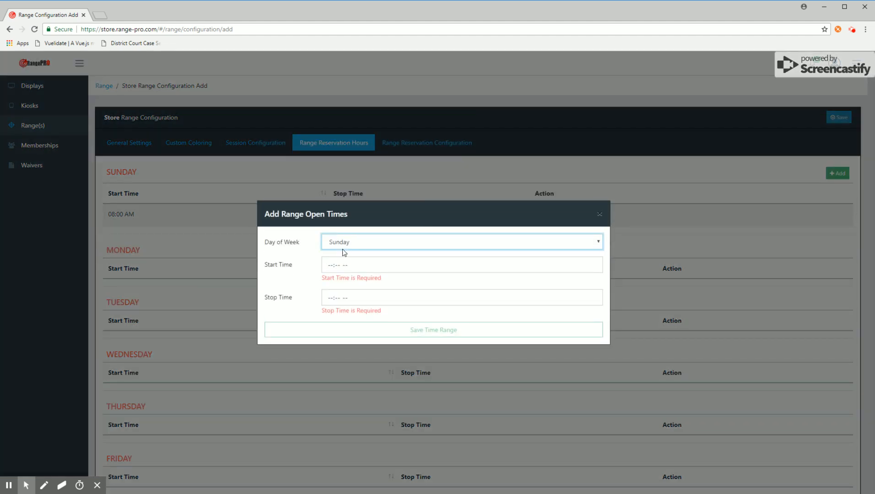
{"action": "key", "text": "Down"}
{"action": "left_click", "coordinate": [326, 266]}
{"action": "type", "text": "080"}
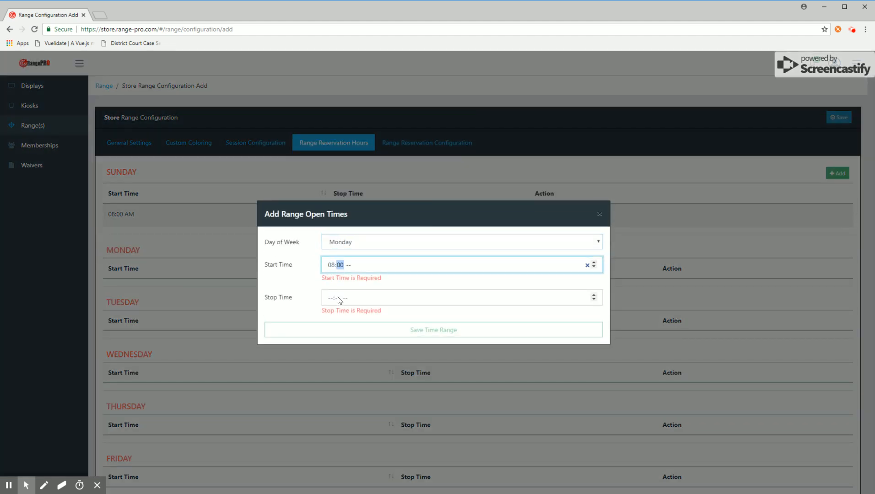
{"action": "type", "text": "0a"}
{"action": "key", "text": "Tab"}
{"action": "type", "text": "06"}
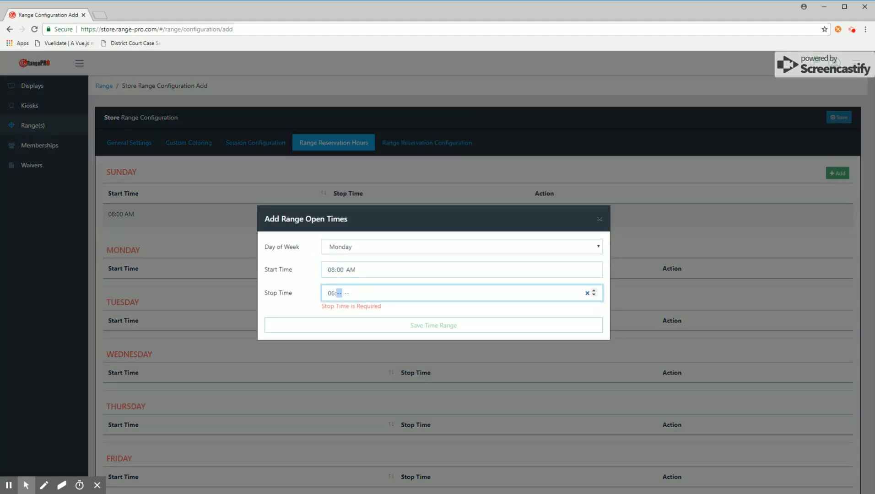
{"action": "key", "text": "Right"}
{"action": "type", "text": "p"}
{"action": "key", "text": "Left"}
{"action": "type", "text": "0"}
{"action": "left_click", "coordinate": [426, 324]}
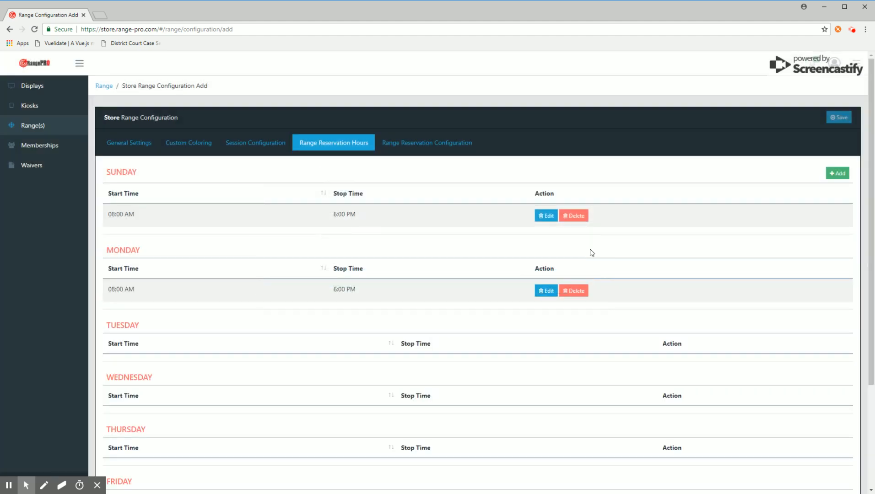
Add Tuesday reservation hours from 08:00 AM to 08:00 PM and save the time range.
{"action": "left_click", "coordinate": [837, 173]}
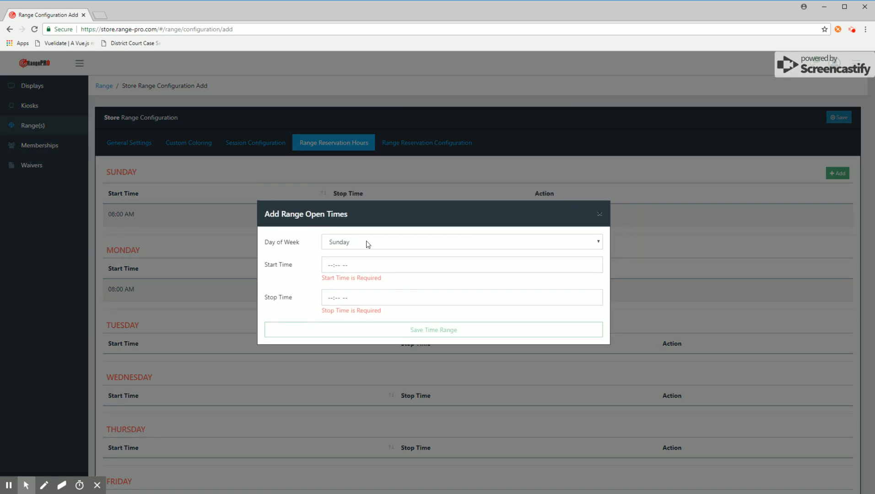
{"action": "left_click", "coordinate": [342, 267]}
{"action": "key", "text": "Tab"}
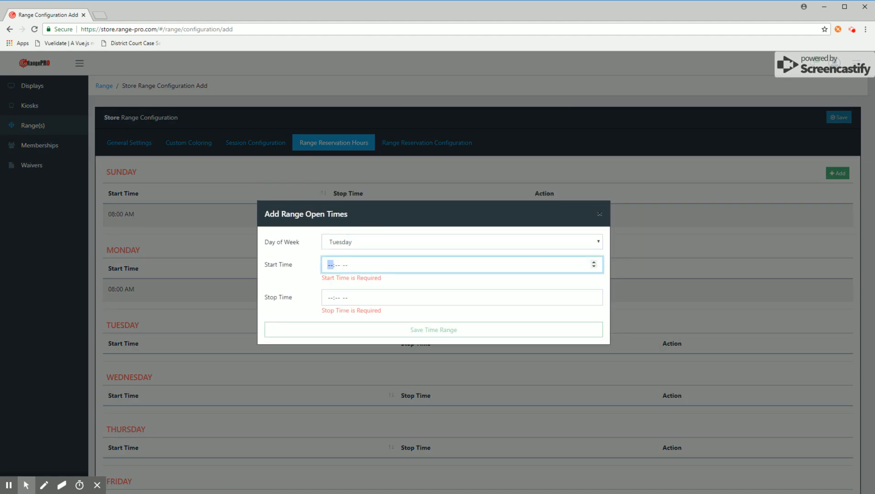
{"action": "type", "text": "0800a"}
{"action": "key", "text": "Tab"}
{"action": "type", "text": "0800"}
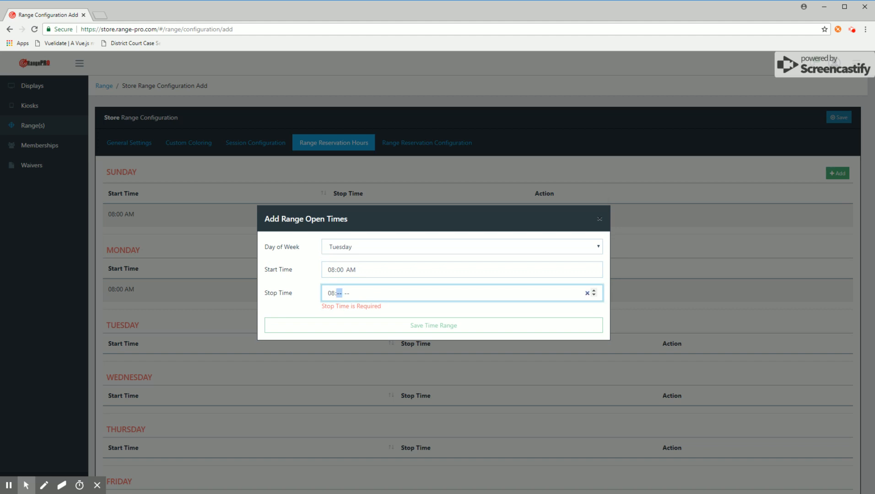
{"action": "type", "text": "p"}
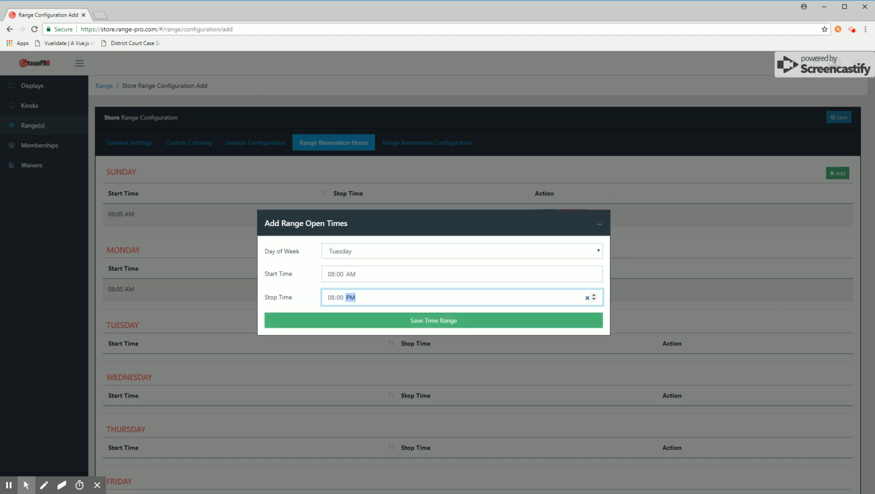
{"action": "left_click", "coordinate": [405, 321]}
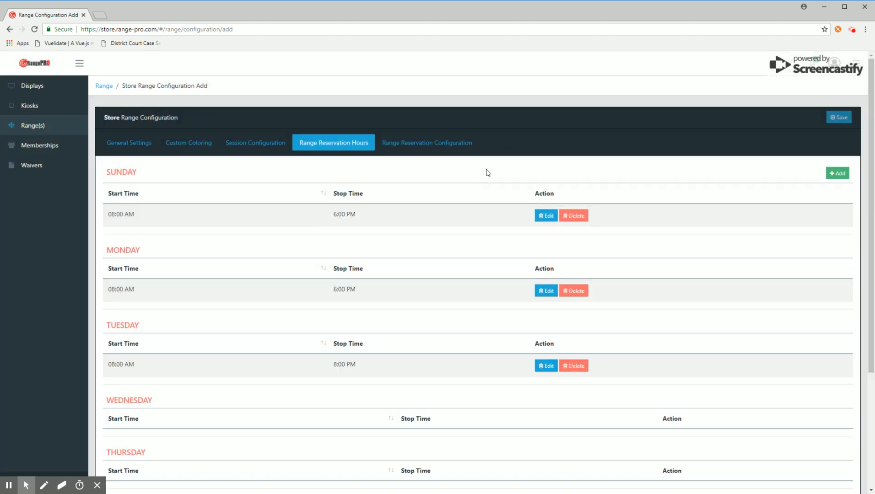
Look over the weekly reservation hours and open the range reservation configuration settings.
{"action": "scroll", "coordinate": [486, 174], "scroll_direction": "down", "scroll_amount": 4}
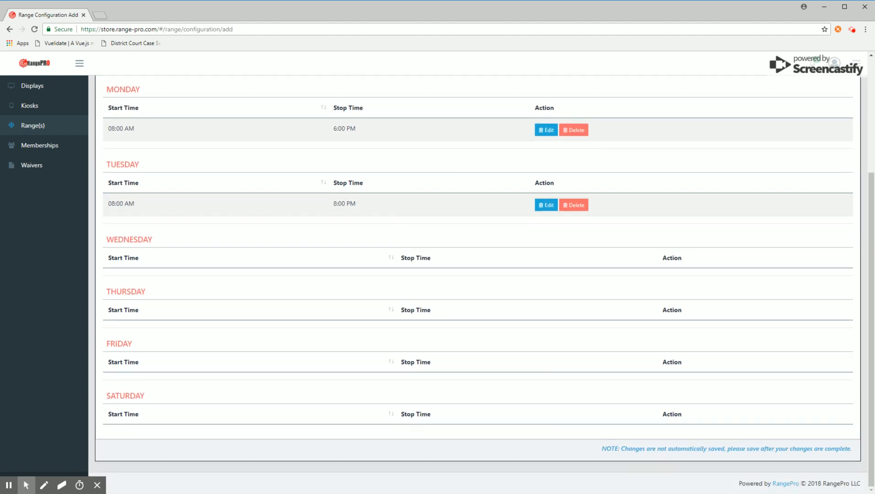
{"action": "scroll", "coordinate": [404, 247], "scroll_direction": "up", "scroll_amount": 4}
{"action": "left_click", "coordinate": [432, 144]}
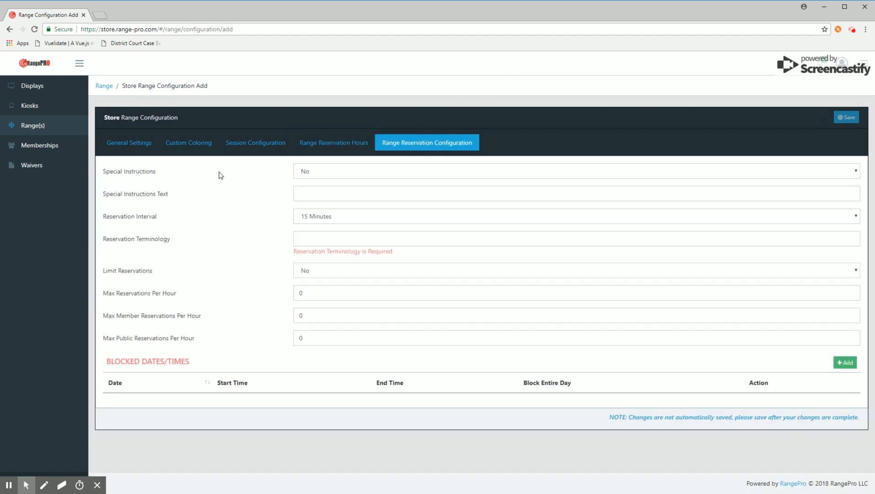
Try enabling special instructions for reservations and set the option back to No.
{"action": "key", "text": "Tab"}
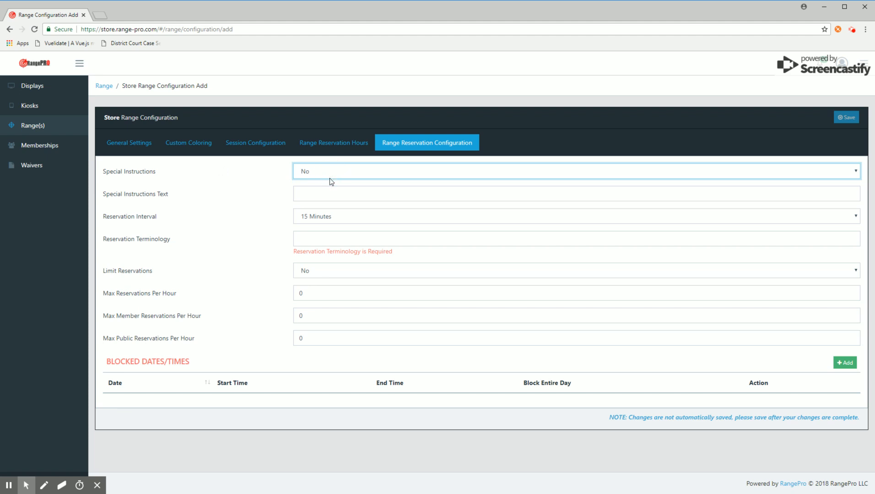
{"action": "left_click", "coordinate": [300, 193]}
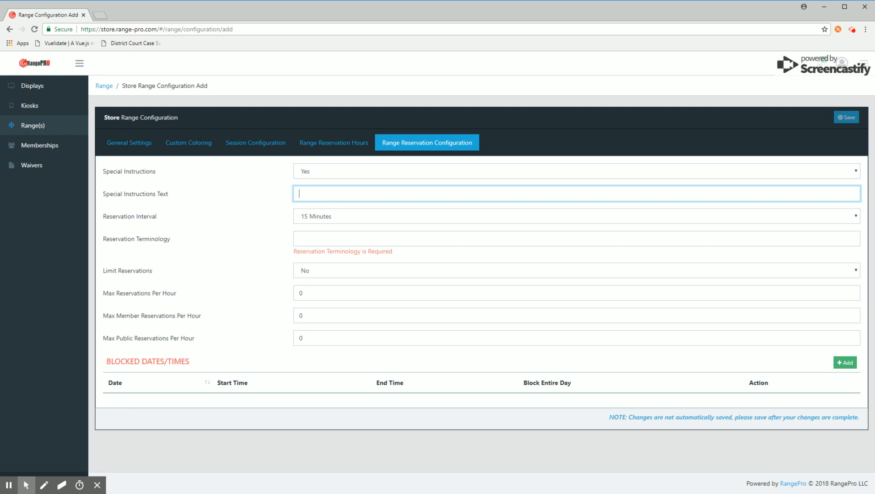
{"action": "left_click", "coordinate": [328, 173]}
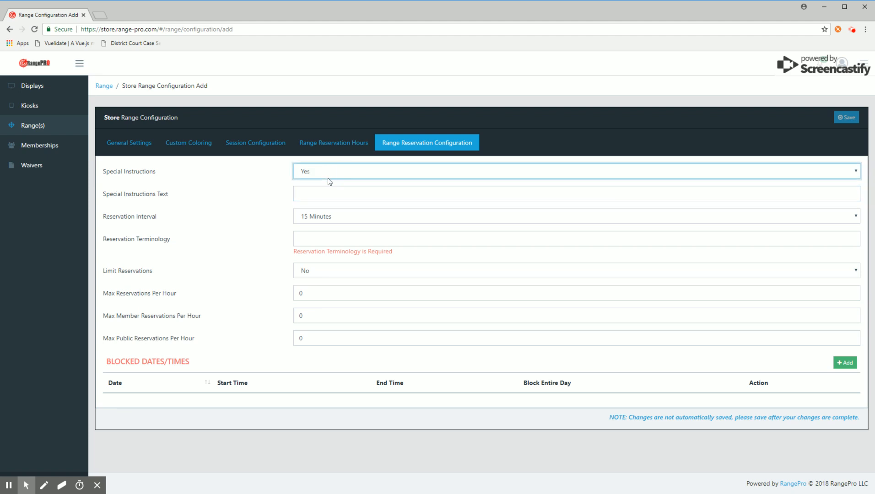
{"action": "left_click", "coordinate": [218, 181]}
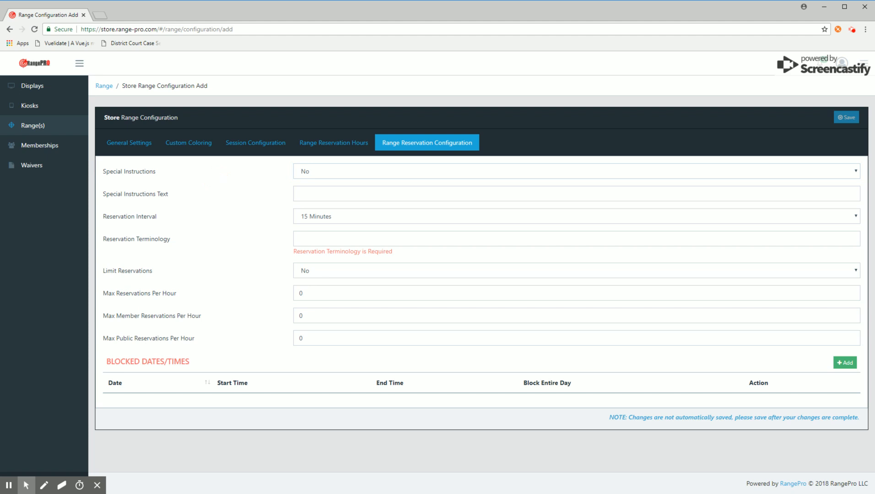
Set the reservation interval to 60 Minutes and enter "Lanes" as the reservation terminology.
{"action": "left_click", "coordinate": [339, 218]}
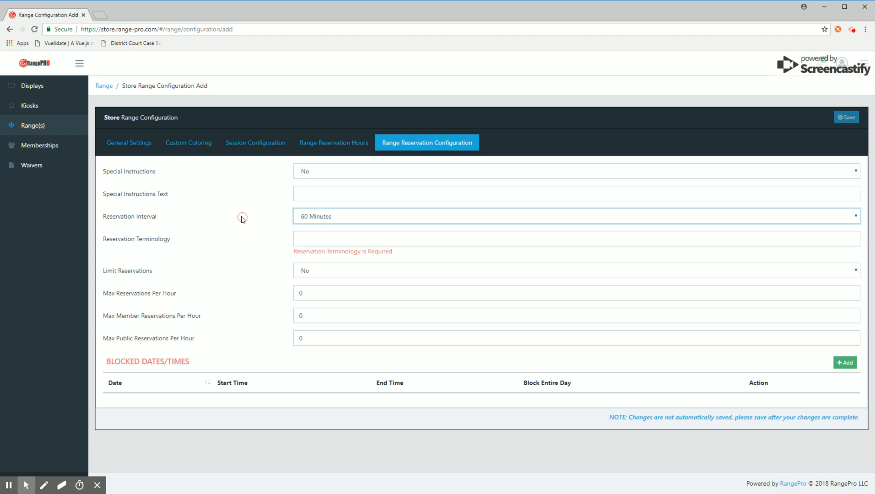
{"action": "left_click", "coordinate": [356, 241]}
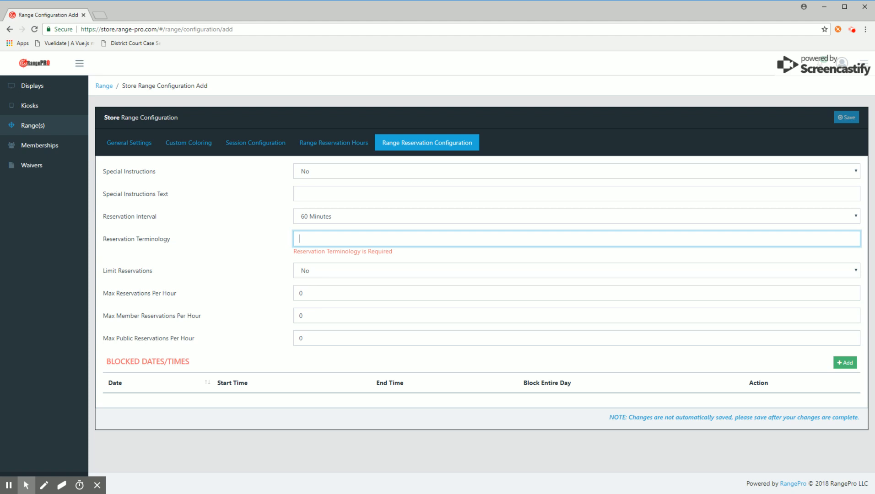
{"action": "type", "text": "Lanes"}
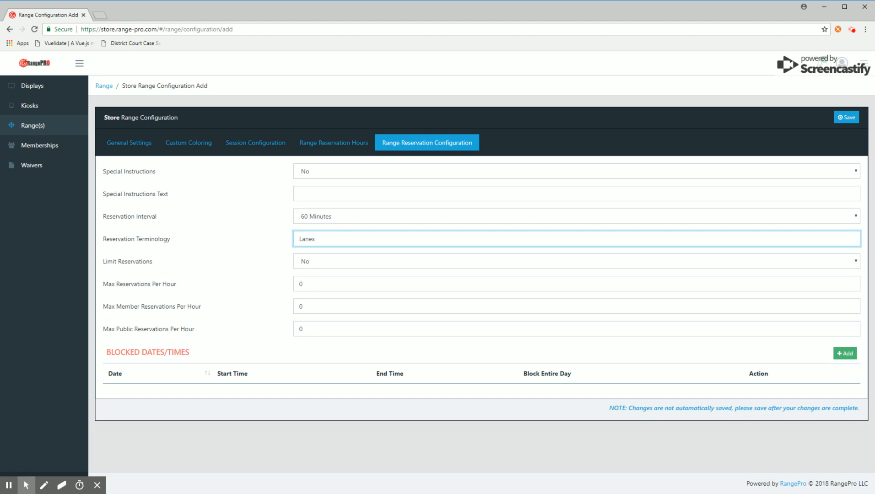
Enable the reservation limit and set the maximum reservations per hour to 10.
{"action": "left_click", "coordinate": [334, 261]}
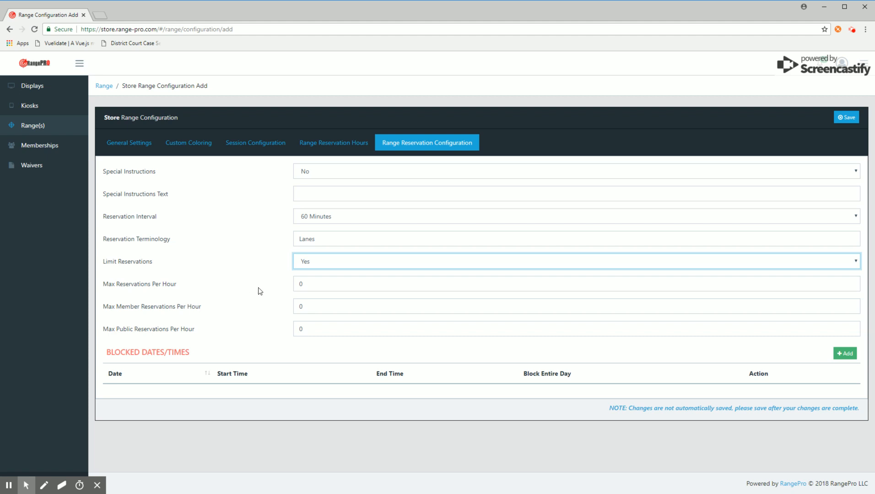
{"action": "left_click", "coordinate": [328, 286]}
{"action": "key", "text": "BackSpace"}
{"action": "type", "text": "20"}
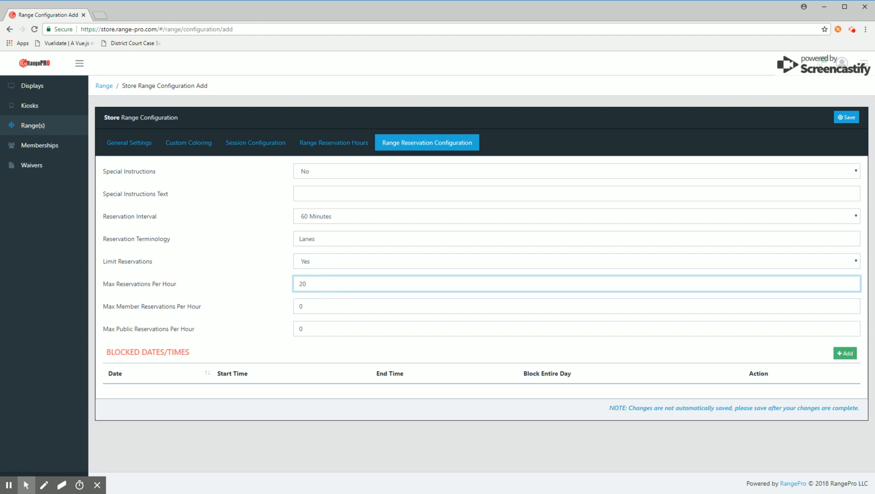
{"action": "key", "text": "BackSpace"}
{"action": "key", "text": "BackSpace"}
{"action": "type", "text": "10"}
Set the maximum member reservations per hour to 10 and the maximum public reservations per hour to 6.
{"action": "left_click", "coordinate": [324, 308]}
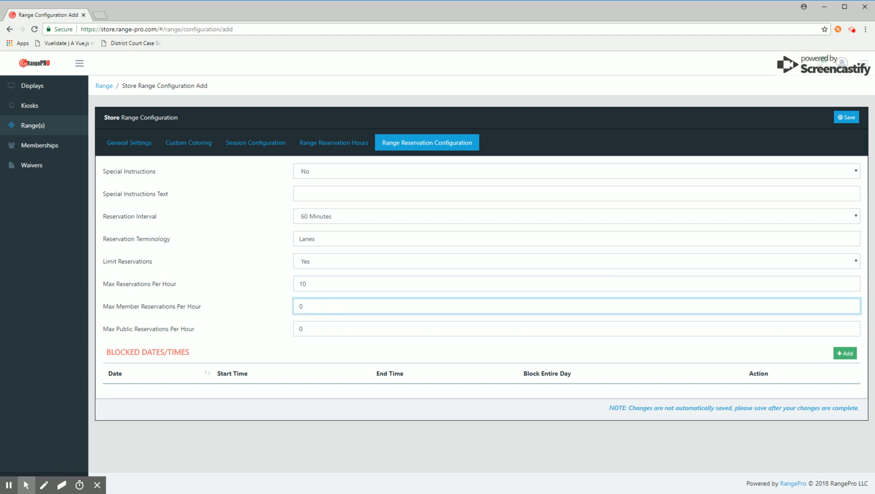
{"action": "key", "text": "BackSpace"}
{"action": "type", "text": "10"}
{"action": "left_click", "coordinate": [317, 330]}
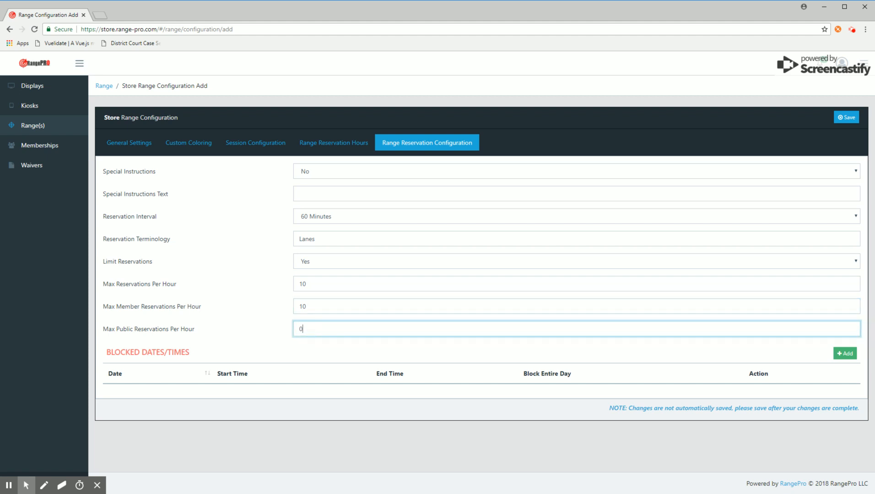
{"action": "key", "text": "BackSpace"}
{"action": "type", "text": "6"}
{"action": "left_click", "coordinate": [845, 353]}
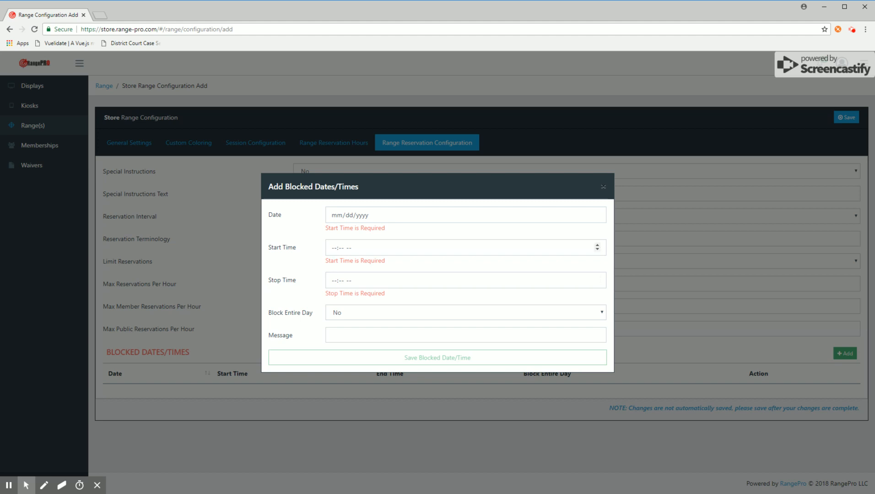
{"action": "left_click", "coordinate": [350, 313]}
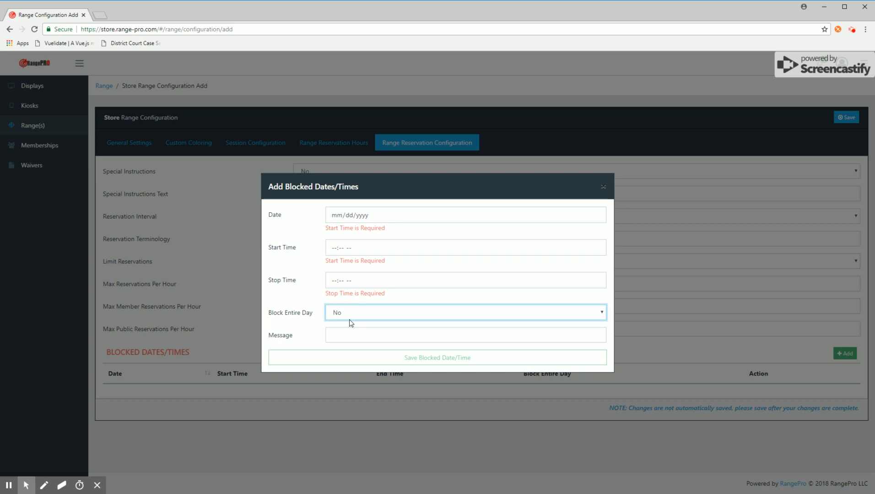
{"action": "left_click", "coordinate": [350, 323]}
{"action": "left_click", "coordinate": [376, 334]}
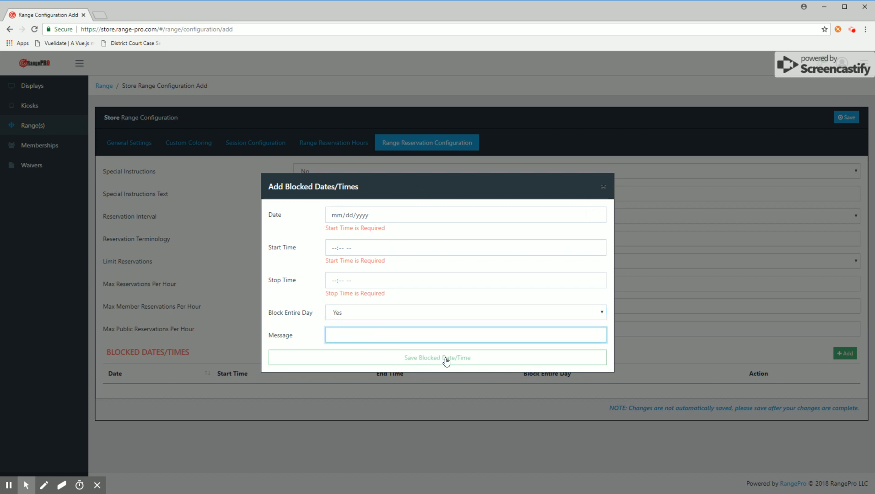
{"action": "left_click", "coordinate": [603, 187]}
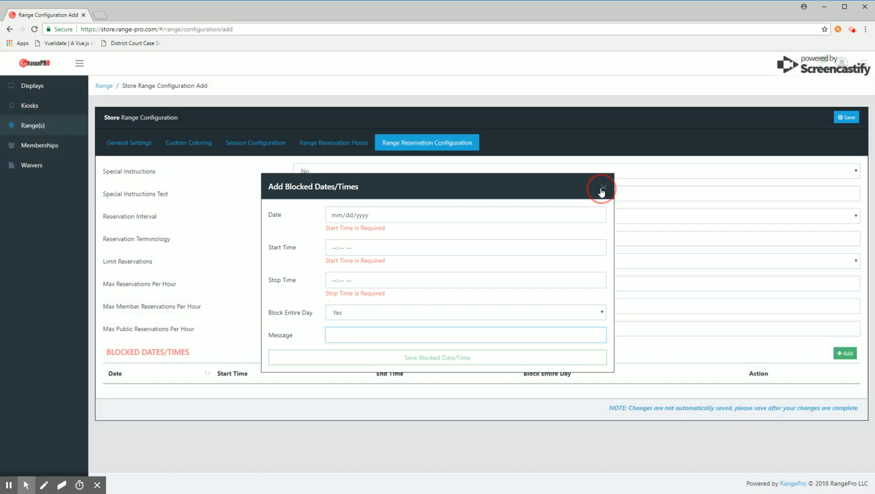
Save the store range configuration.
{"action": "left_click", "coordinate": [846, 118]}
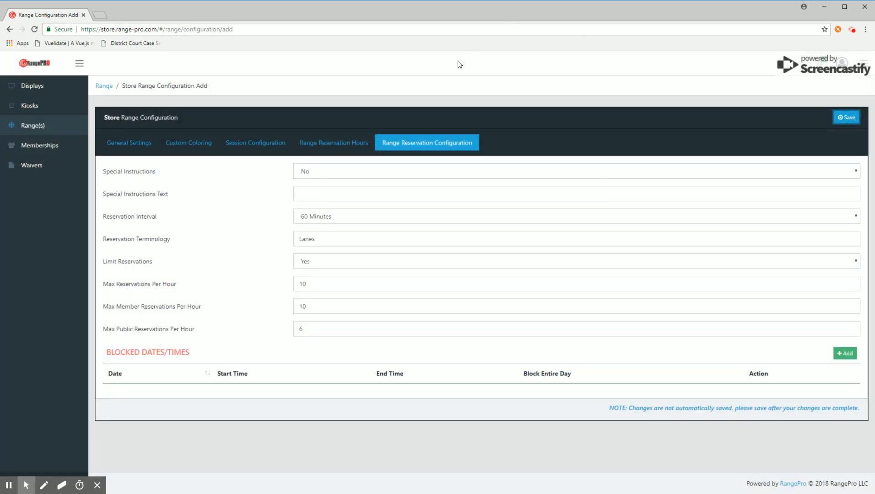